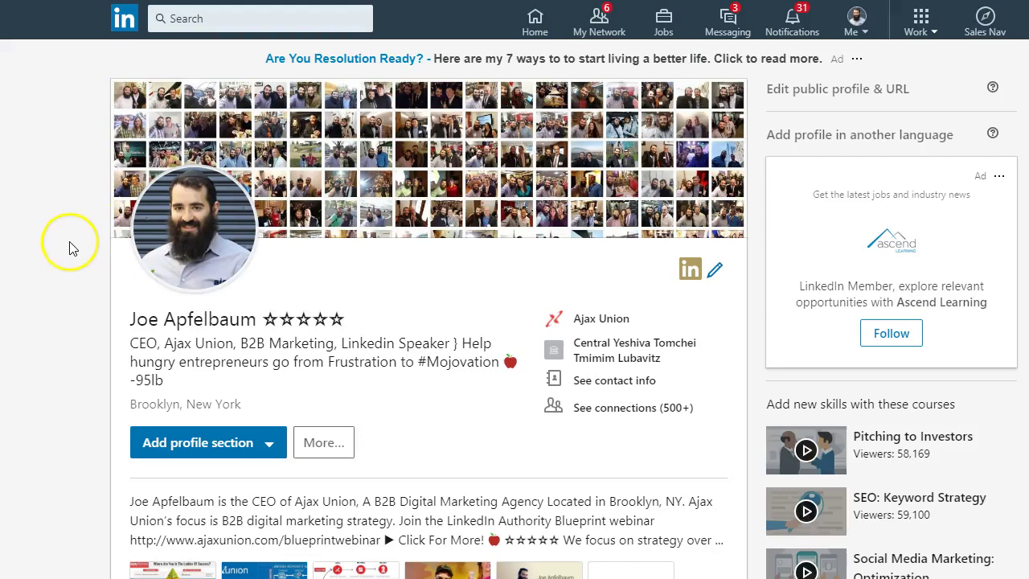
- From My Network, open the full Connections list of 15,712 connections, sorted by recently added
scroll(49, 260, "down", 6)
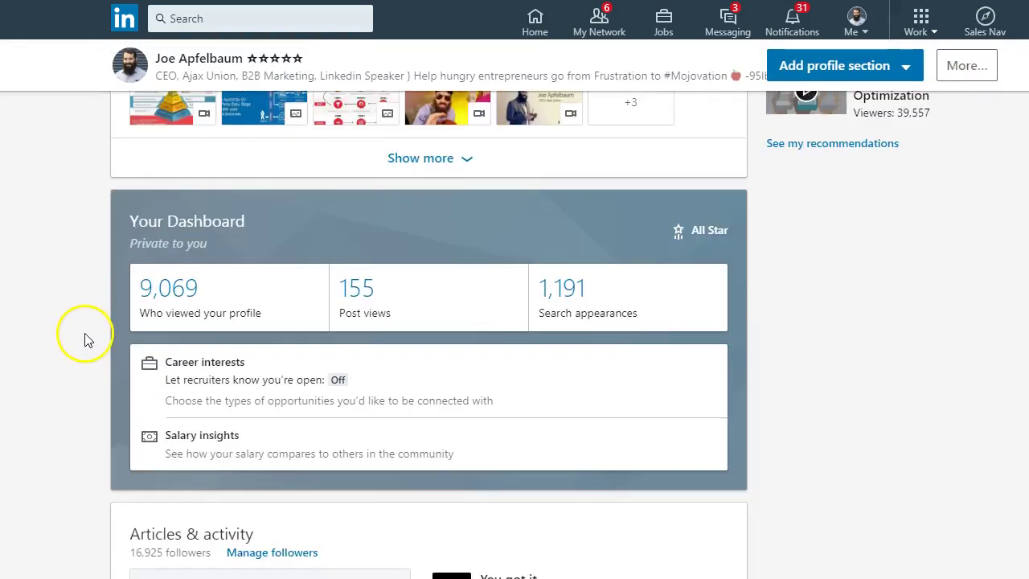
scroll(87, 338, "down", 4)
scroll(437, 402, "up", 10)
left_click(611, 29)
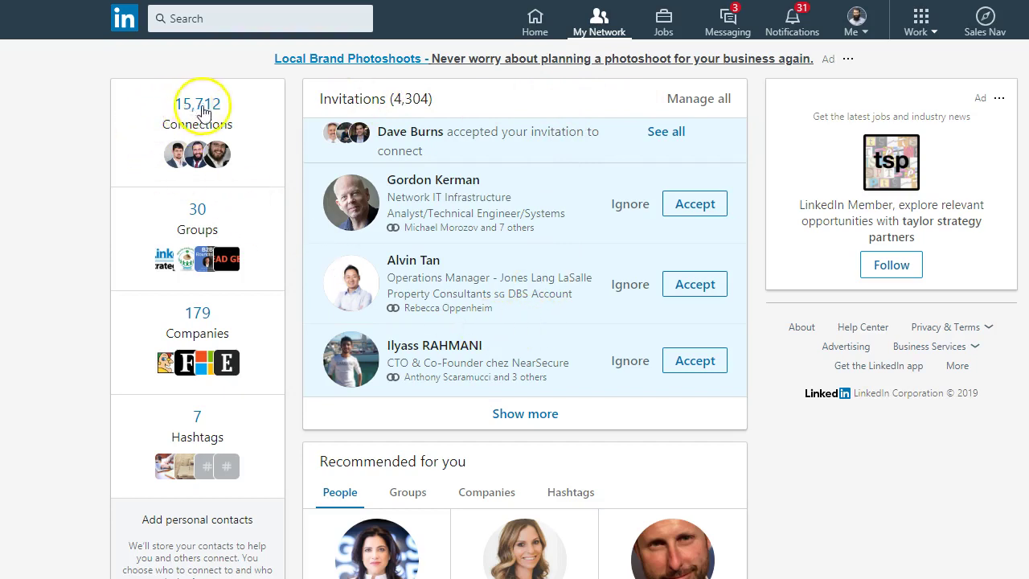
left_click(437, 128)
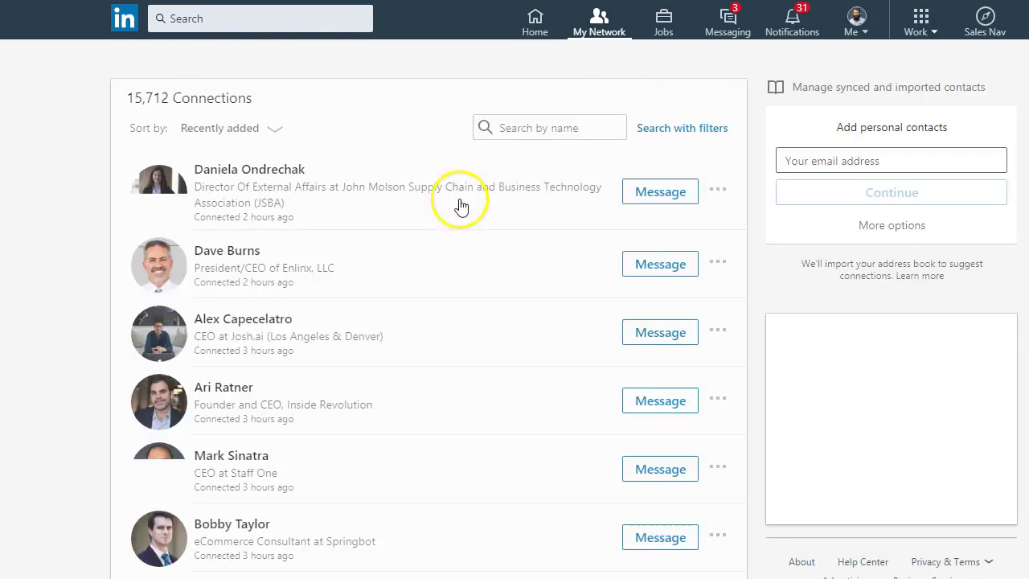
scroll(319, 266, "down", 1)
scroll(319, 271, "down", 15)
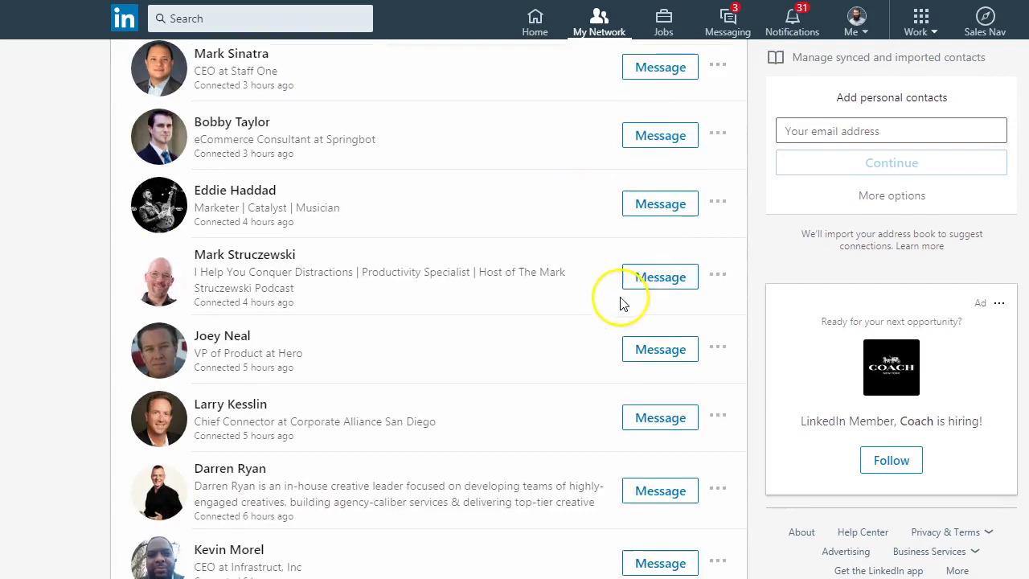
scroll(439, 333, "down", 12)
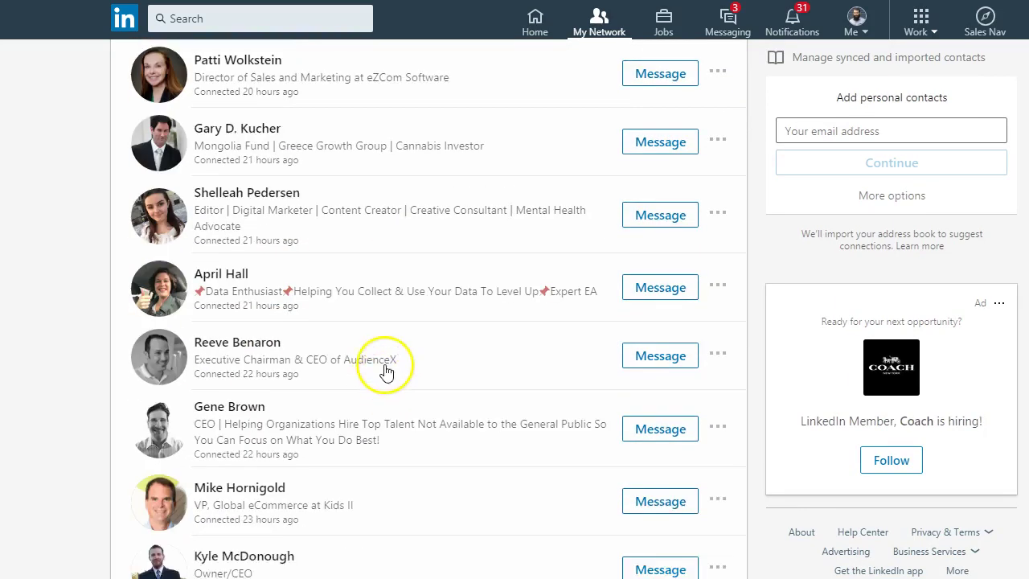
scroll(375, 370, "up", 9)
scroll(380, 367, "up", 10)
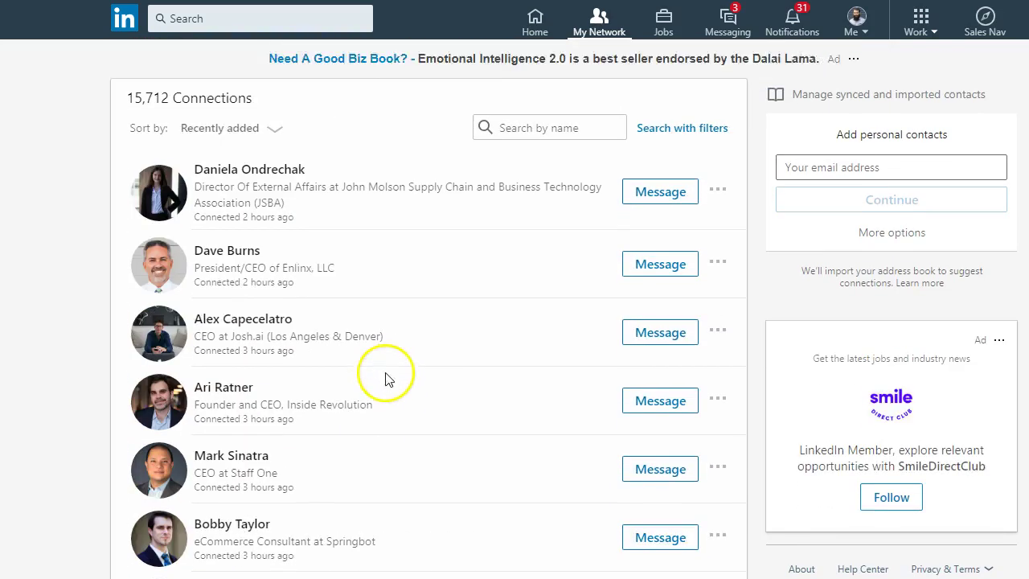
- Open Settings & Privacy from the Me menu and scroll to 'How LinkedIn uses your data'
left_click(857, 16)
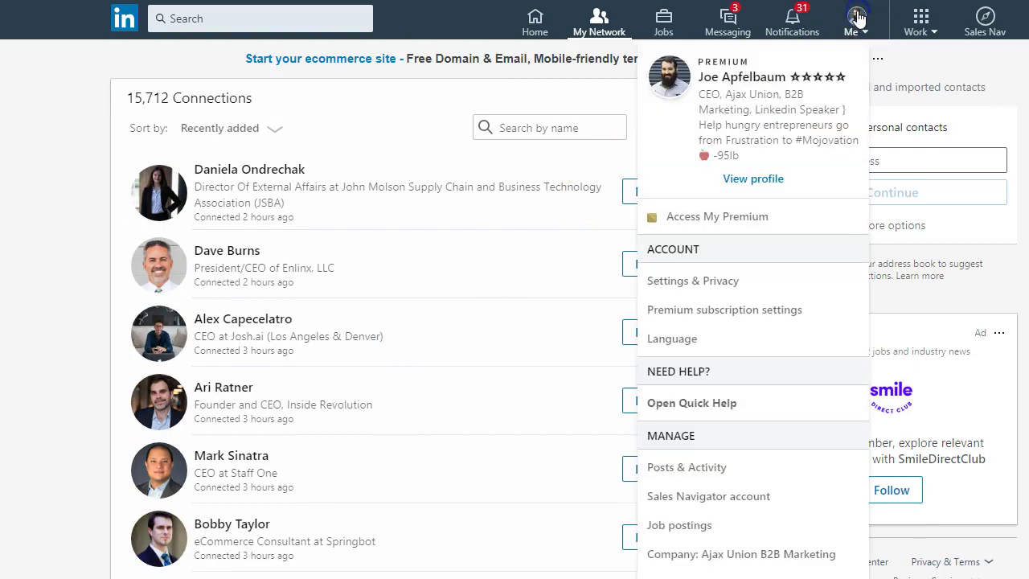
left_click(704, 281)
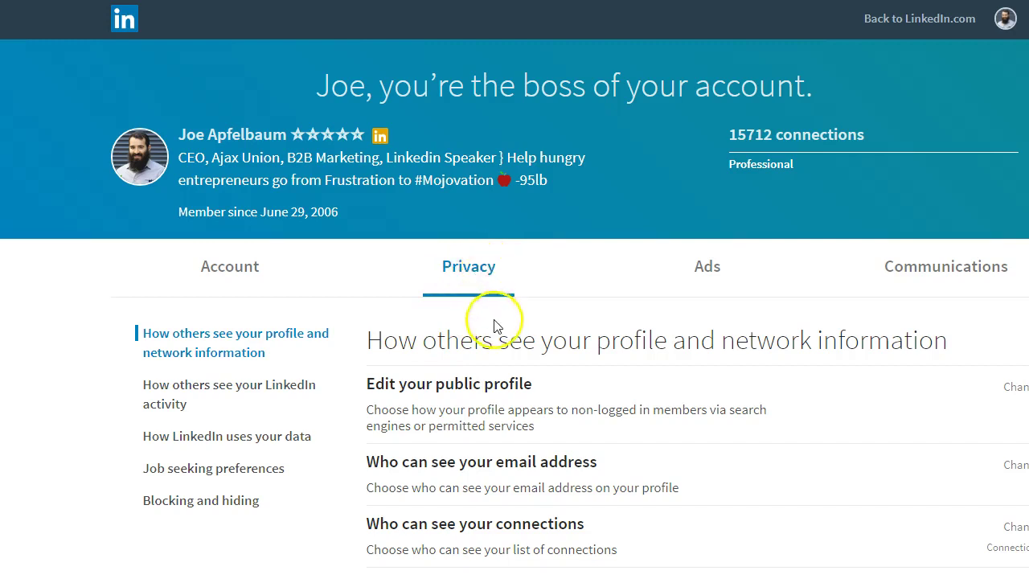
scroll(495, 326, "down", 10)
scroll(497, 330, "down", 6)
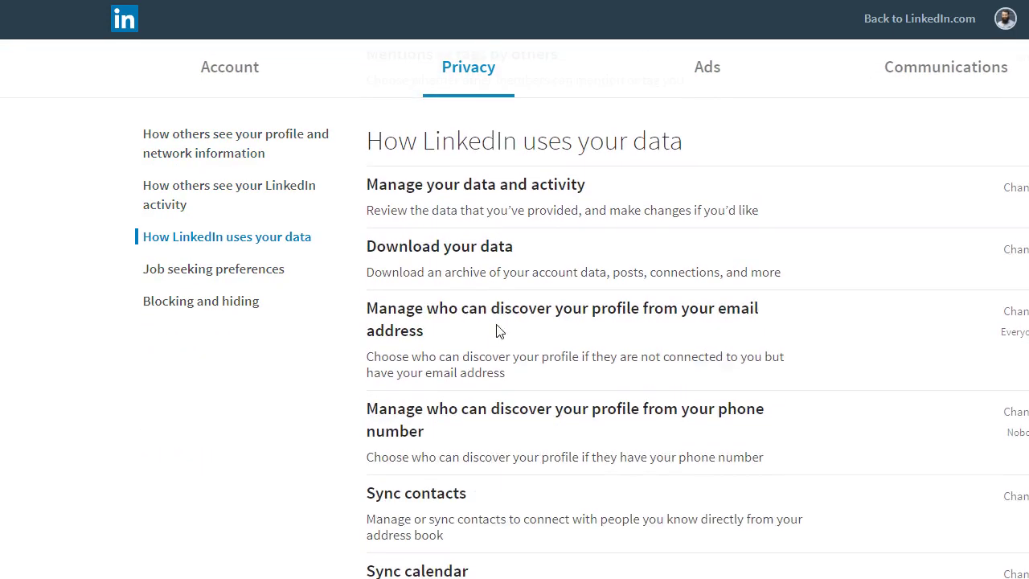
- Expand Download your data and use Pick and choose to include only Connections
left_click(481, 256)
scroll(506, 289, "down", 3)
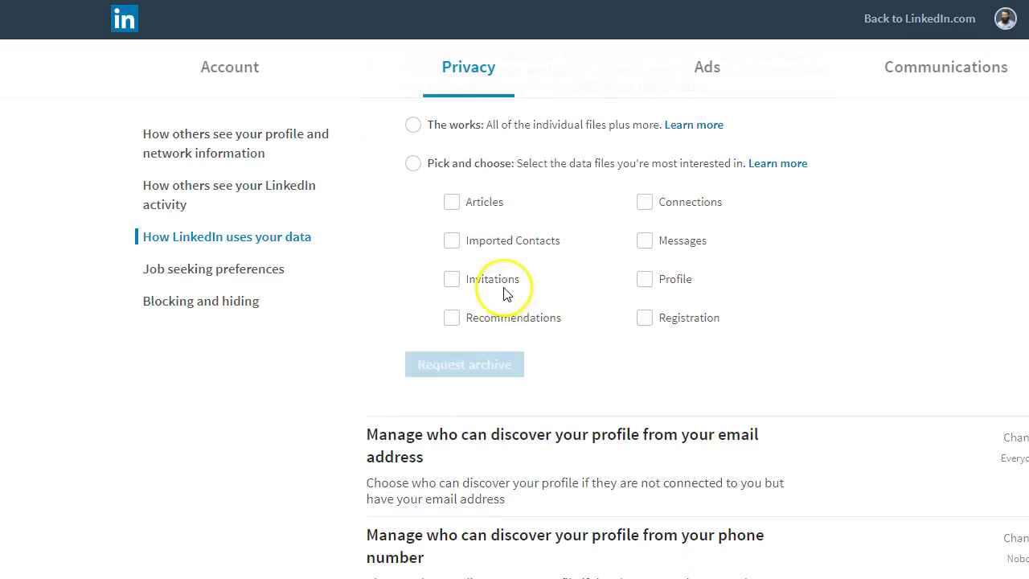
scroll(482, 282, "up", 1)
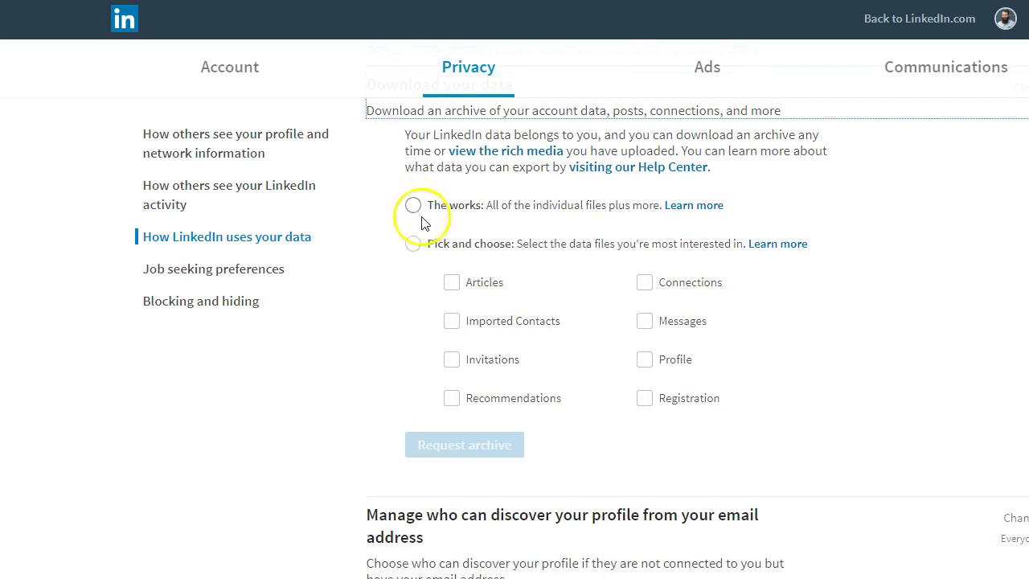
left_click(415, 246)
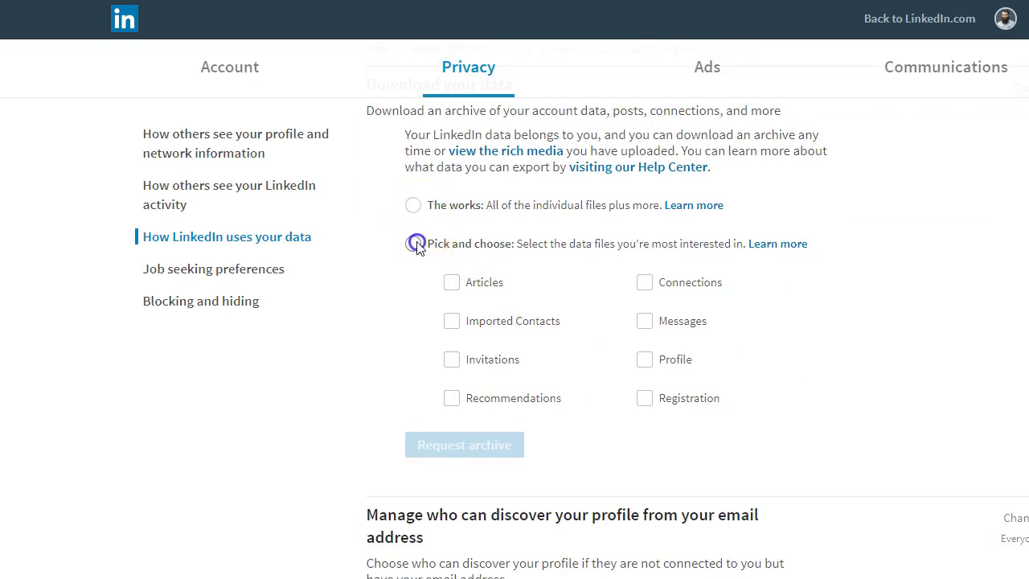
left_click(645, 283)
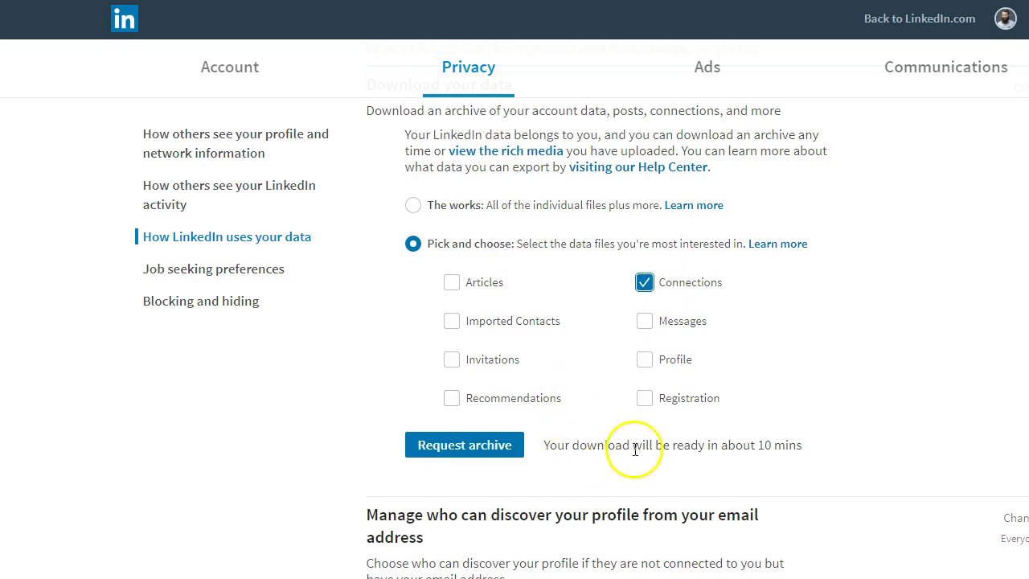
scroll(618, 476, "up", 1)
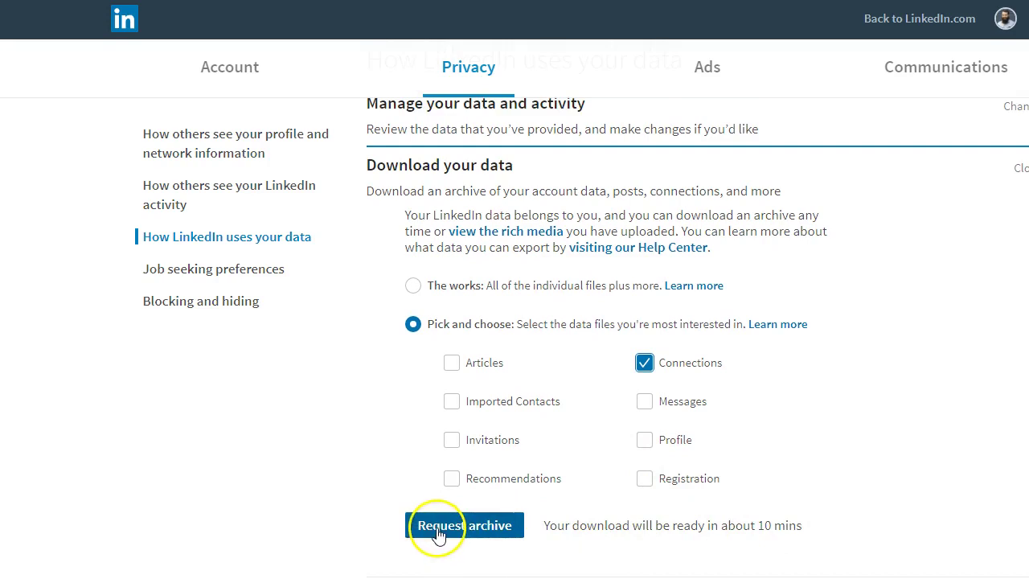
scroll(458, 529, "down", 1)
- Request the Connections archive and confirm it with the saved account password
left_click(458, 445)
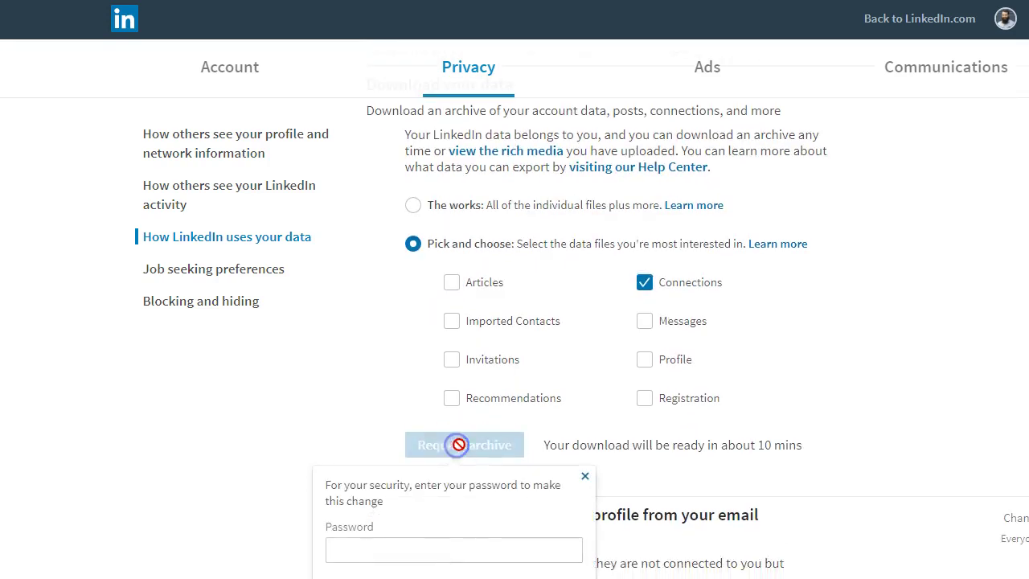
left_click(437, 545)
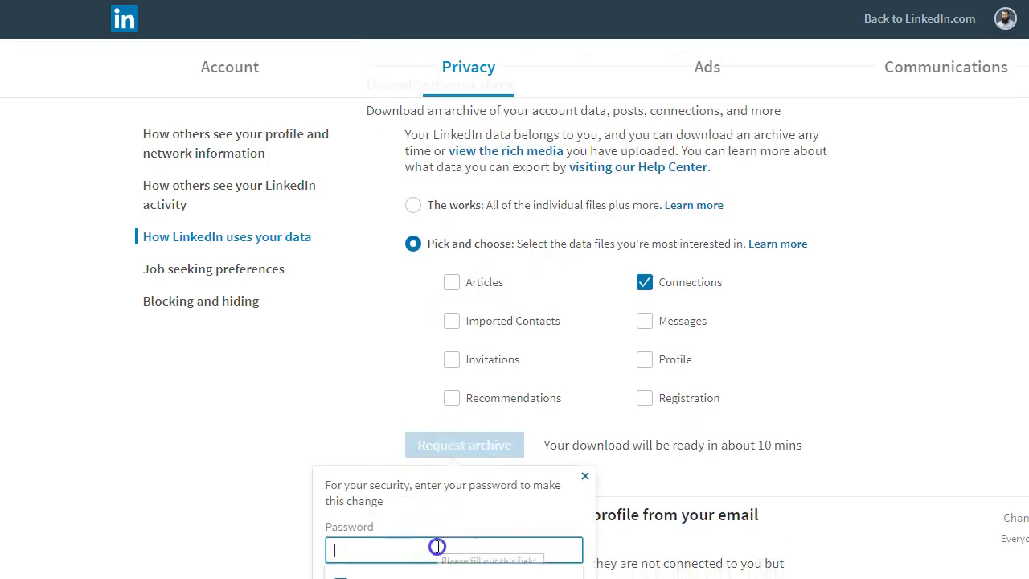
key("Return")
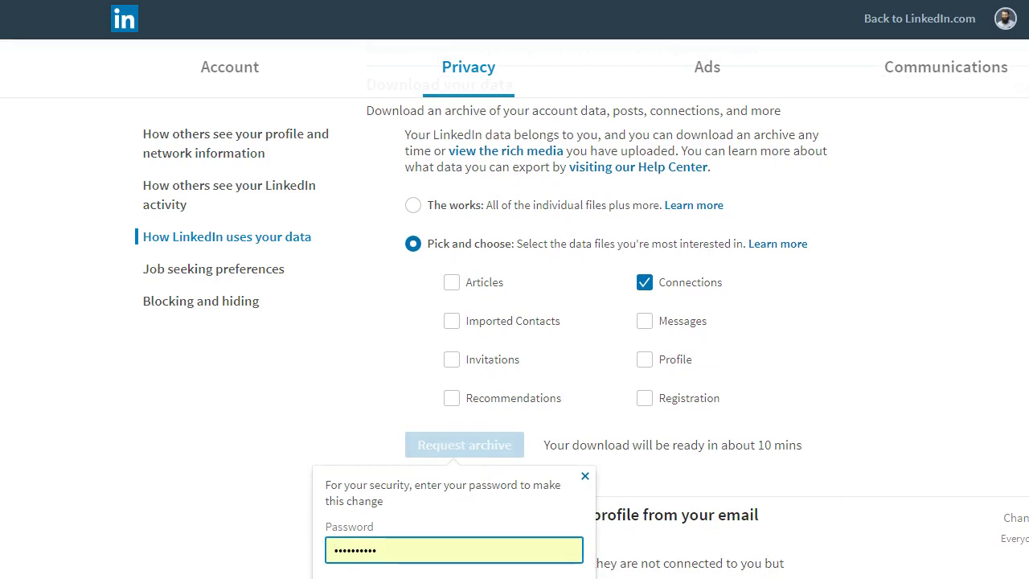
key("Return")
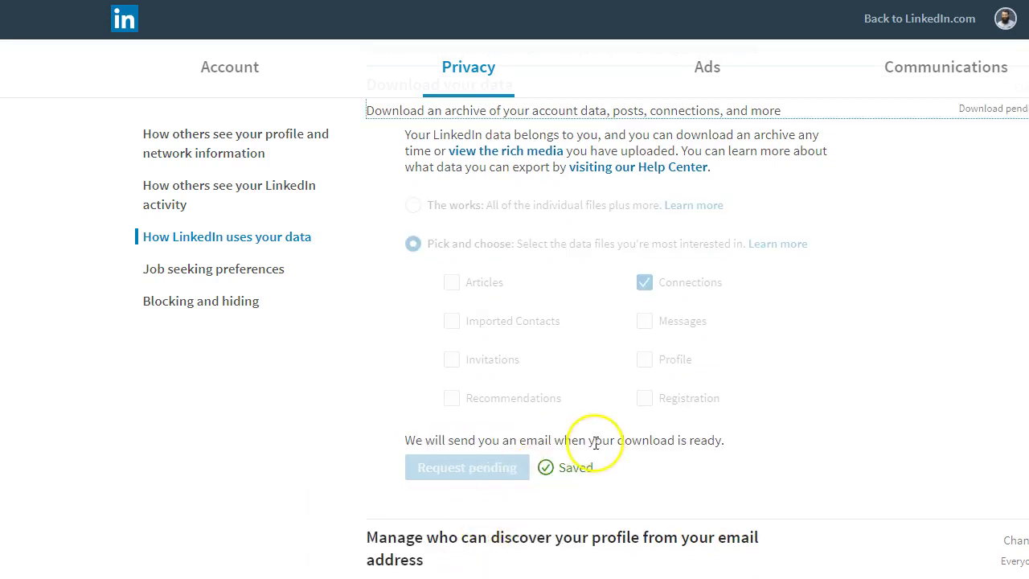
- Wait in the Download your data section until the Connections archive is ready
left_click(1006, 117)
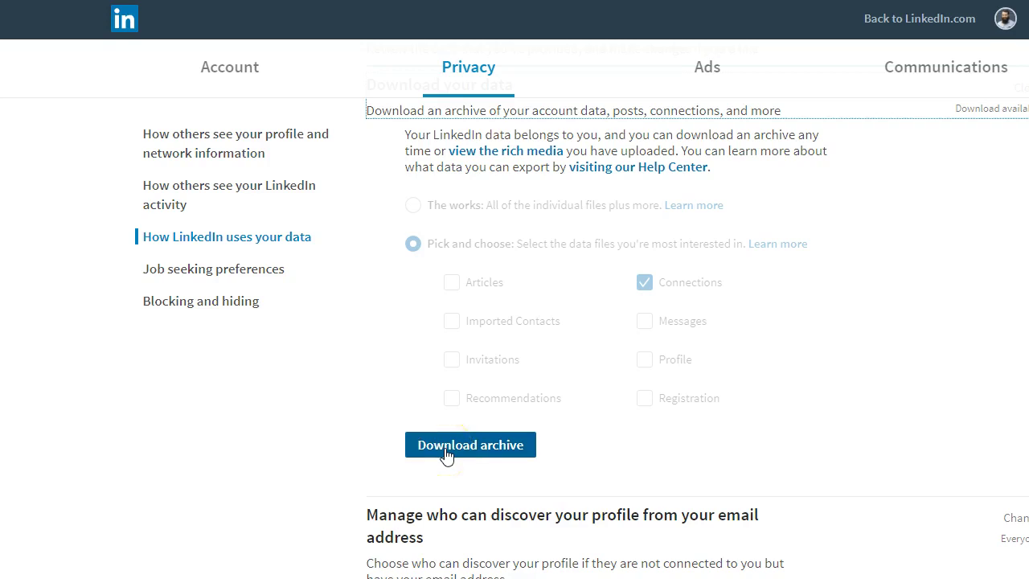
- Download the prepared archive and select the Connections file inside it
left_click(447, 452)
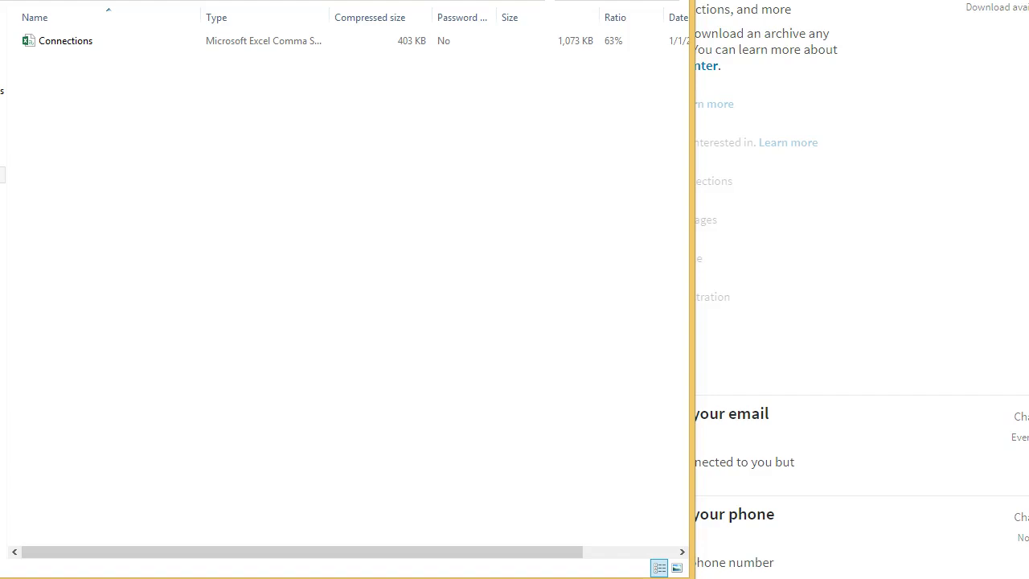
left_click(56, 41)
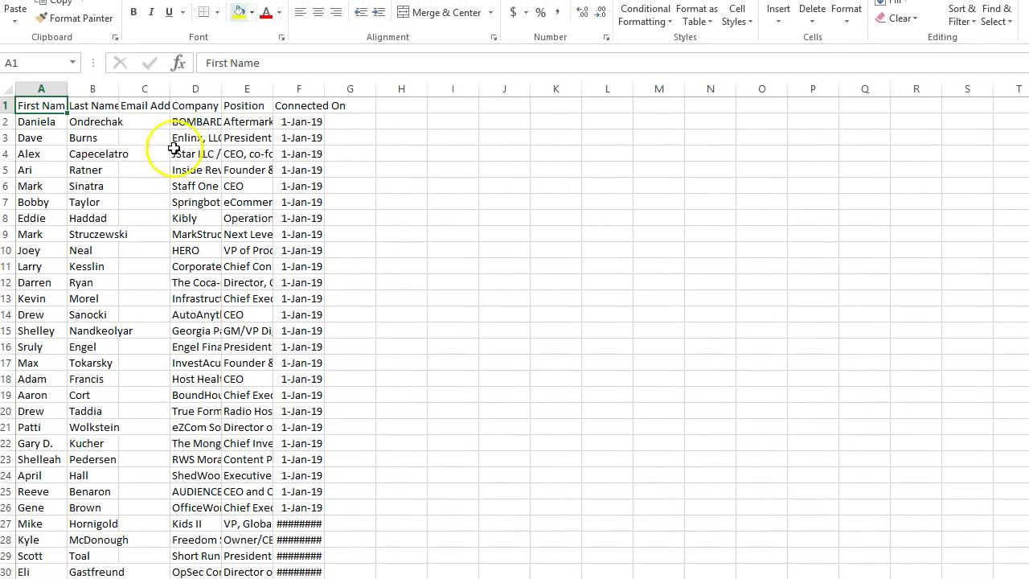
- Widen the Connected On, Position and Company columns so their entries show
left_click_drag(324, 89, 382, 88)
left_click_drag(272, 91, 307, 90)
left_click_drag(221, 90, 261, 92)
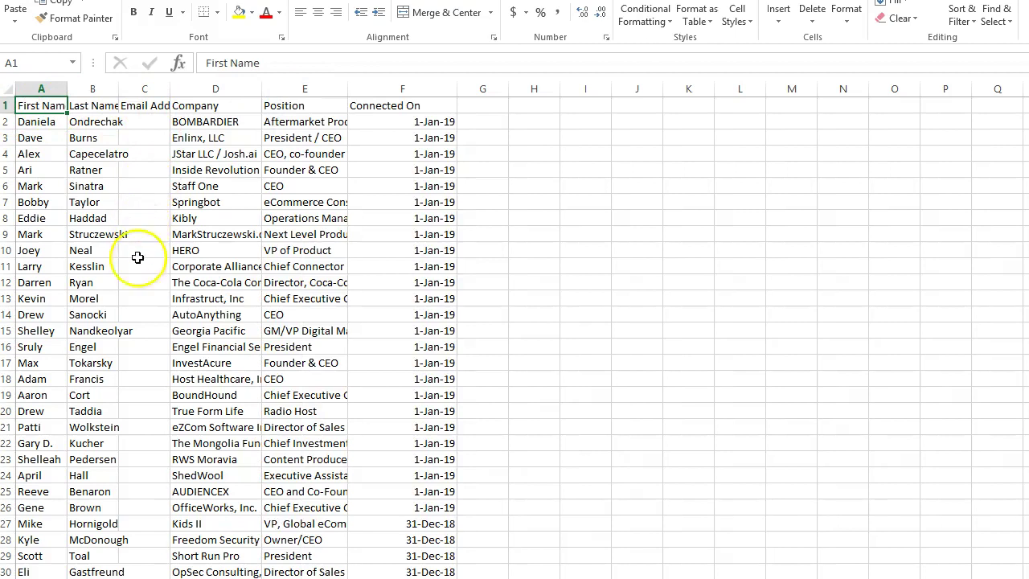
- Check the empty Email Address column, the Company and Position headers, and the first Connected On date
left_click(148, 120)
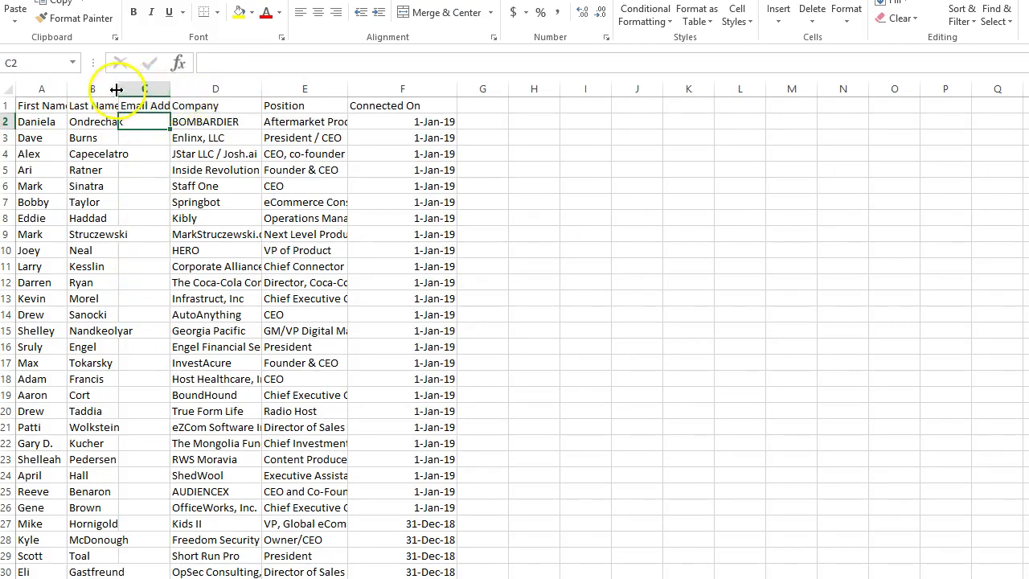
left_click(212, 103)
left_click(277, 102)
left_click(375, 114)
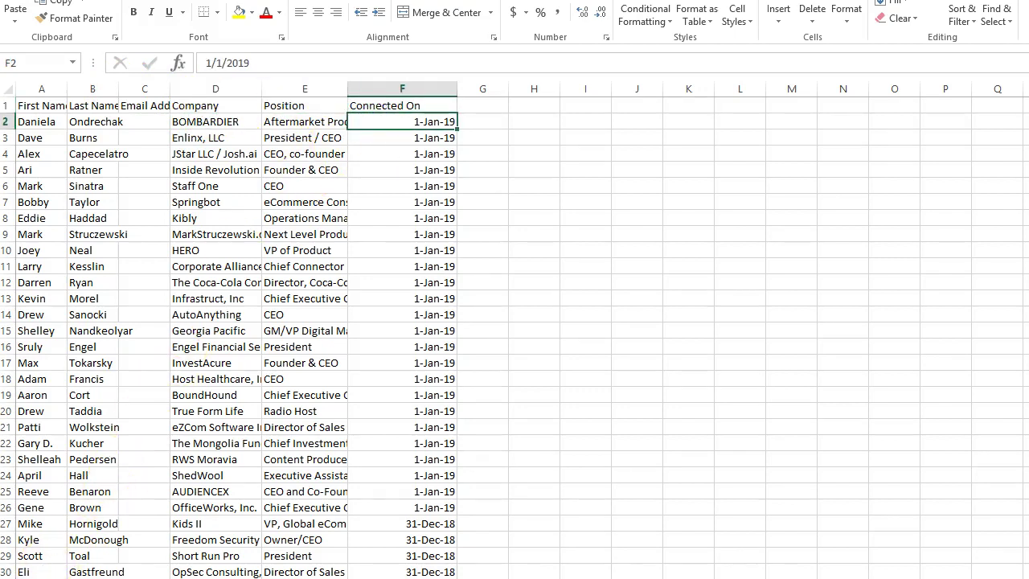
- Scroll through the connection rows and select cell A153 near rows 152–153
scroll(130, 426, "down", 20)
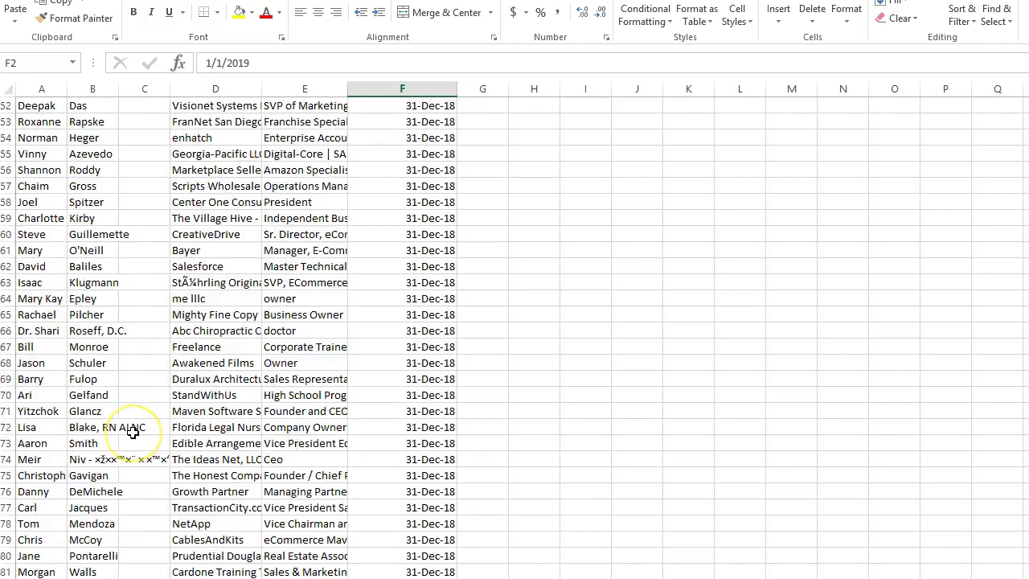
scroll(133, 434, "down", 20)
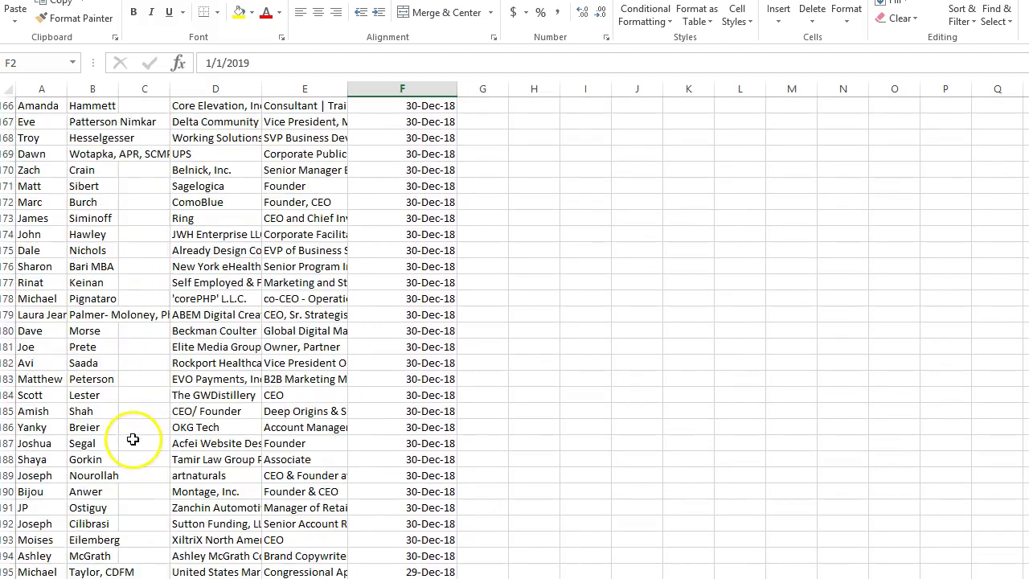
scroll(132, 440, "down", 20)
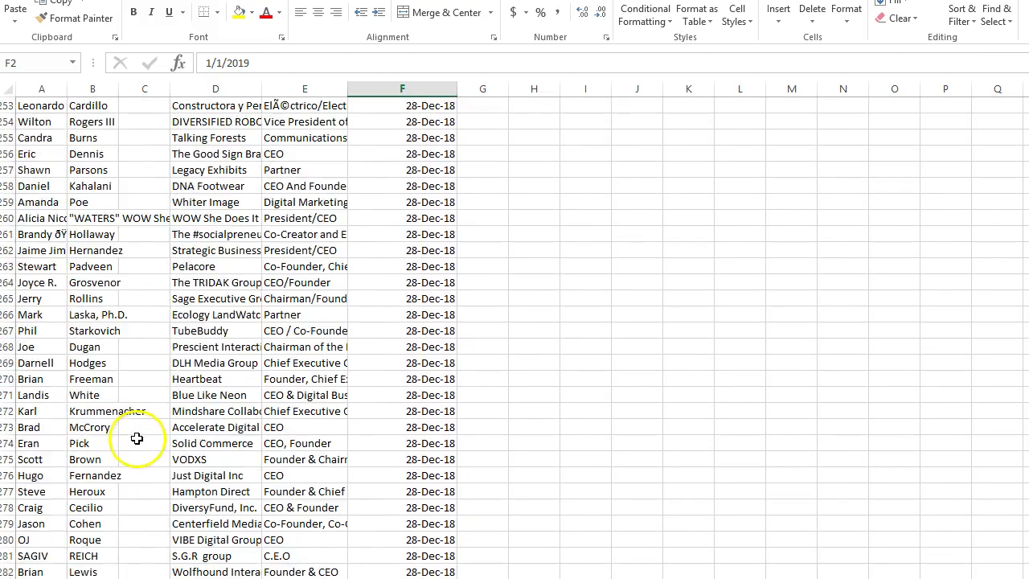
scroll(133, 426, "up", 20)
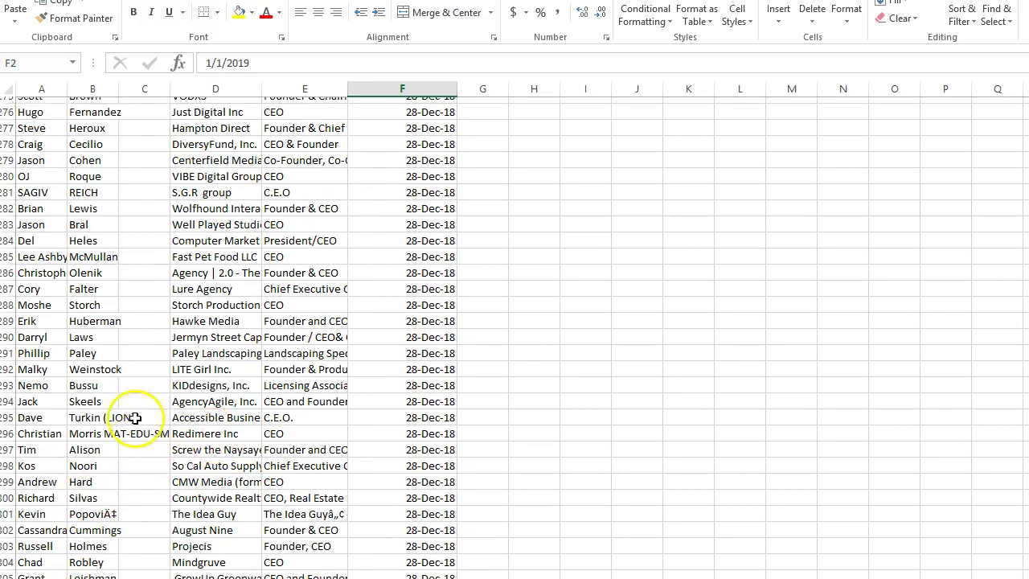
scroll(135, 437, "up", 20)
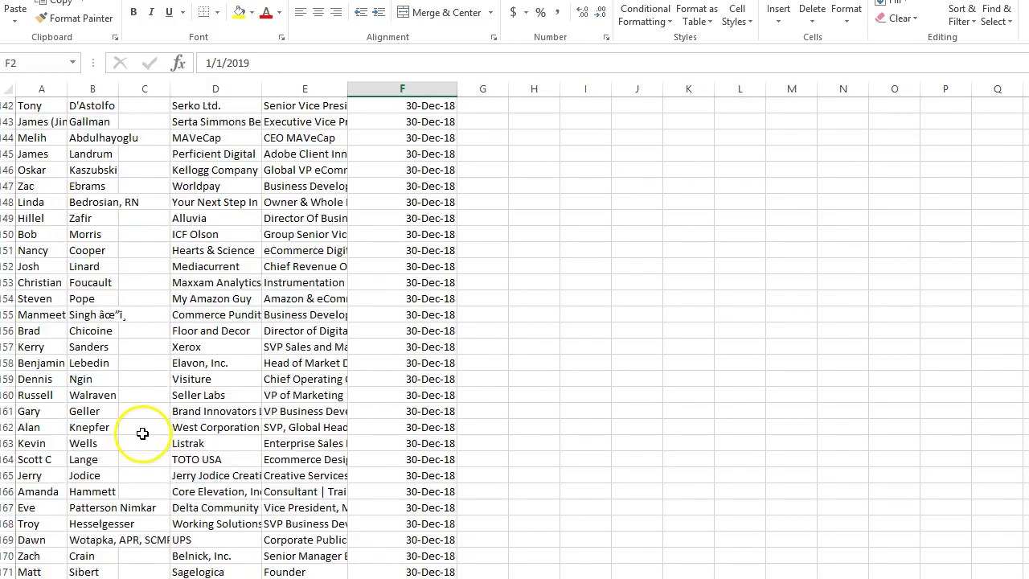
left_click_drag(33, 330, 98, 329)
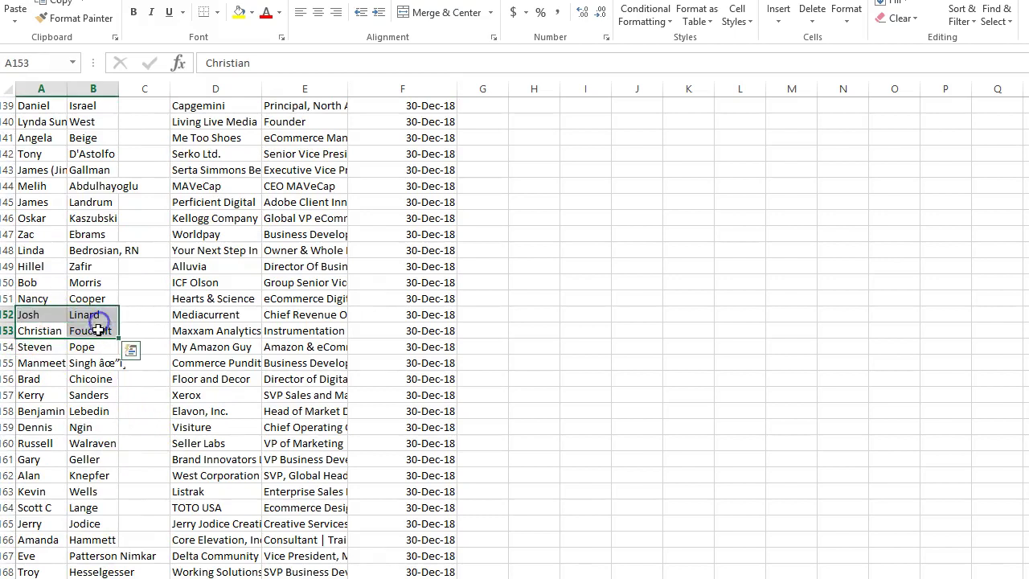
left_click(35, 332)
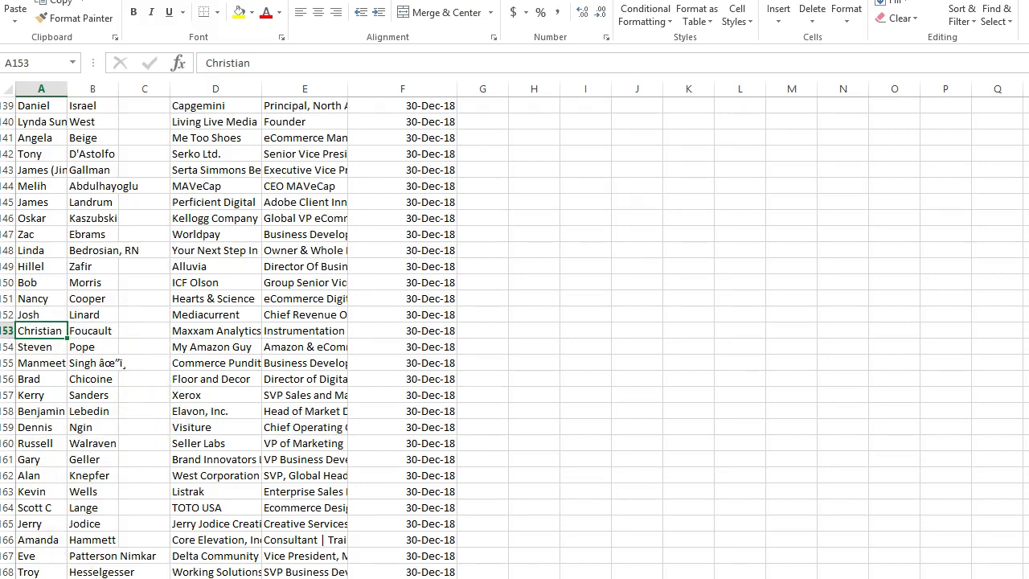
scroll(148, 382, "up", 20)
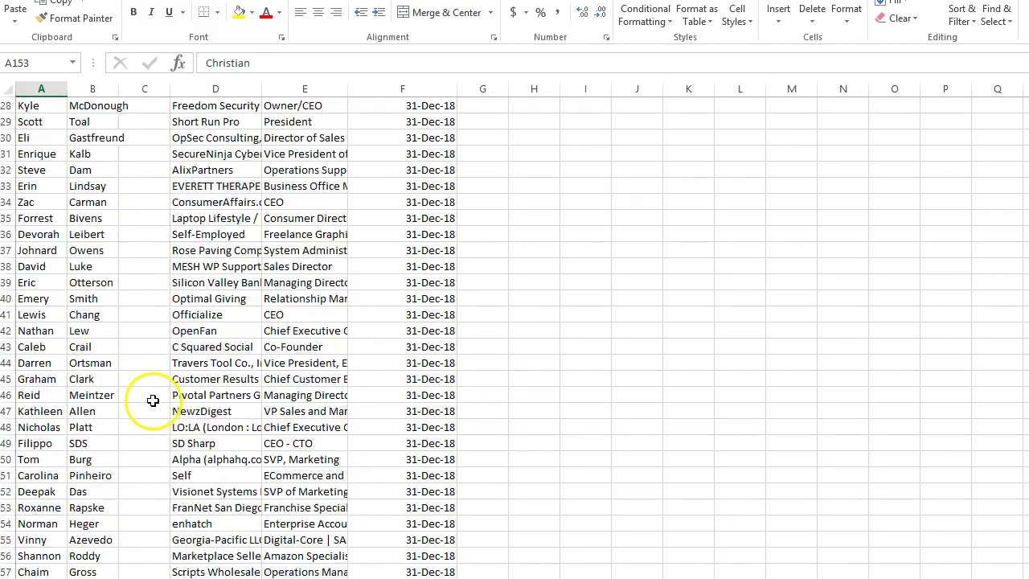
scroll(153, 402, "up", 9)
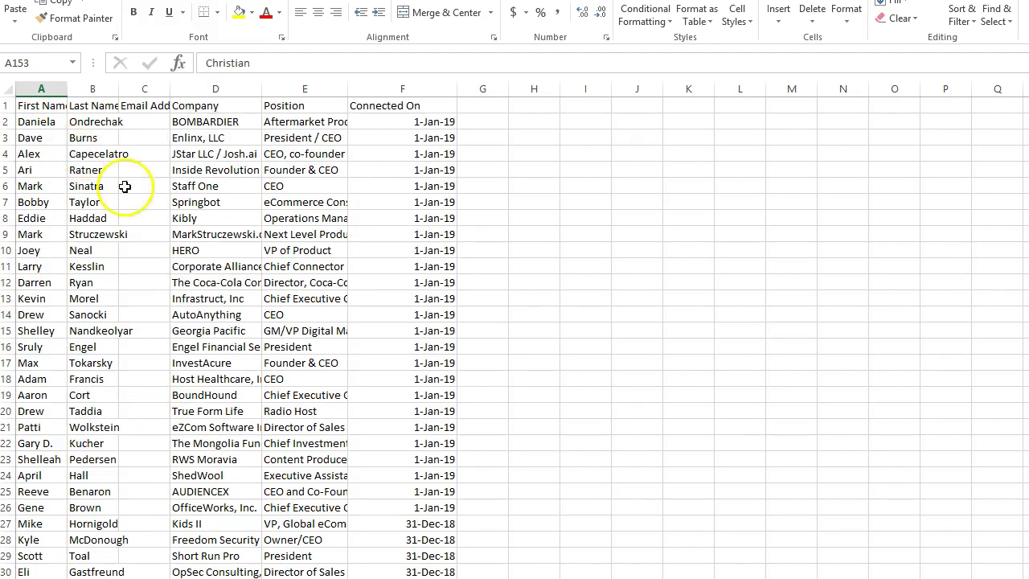
- Widen the Position and Company columns, autofit Email Address column C, and adjust Last Name
left_click_drag(349, 89, 392, 89)
left_click_drag(261, 89, 341, 89)
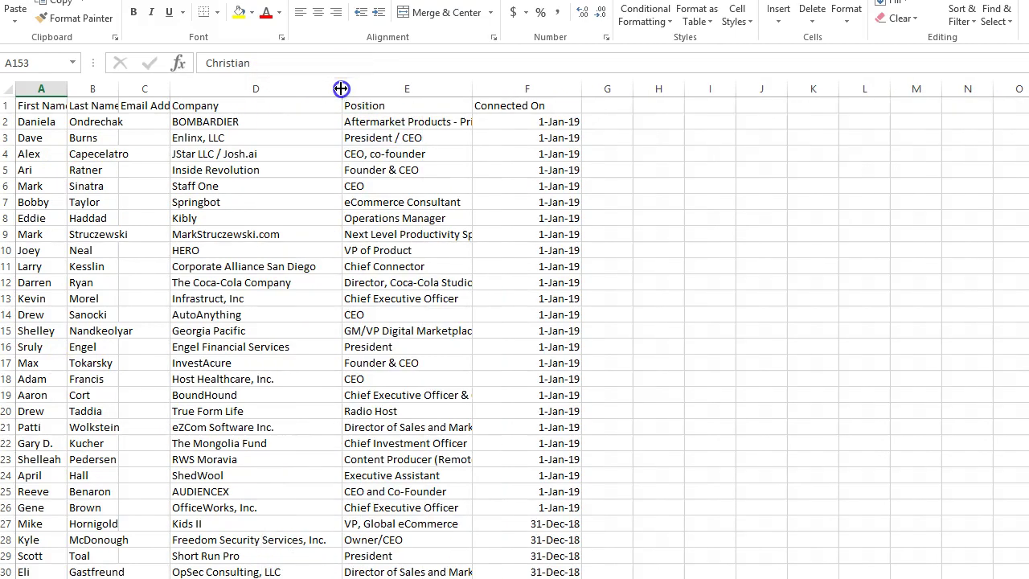
double_click(165, 92)
left_click(115, 88)
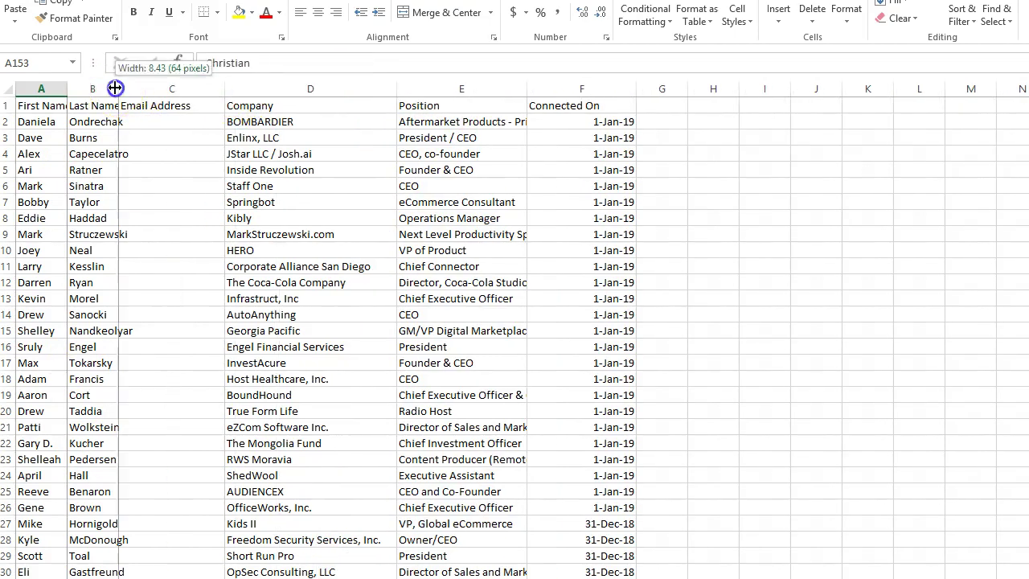